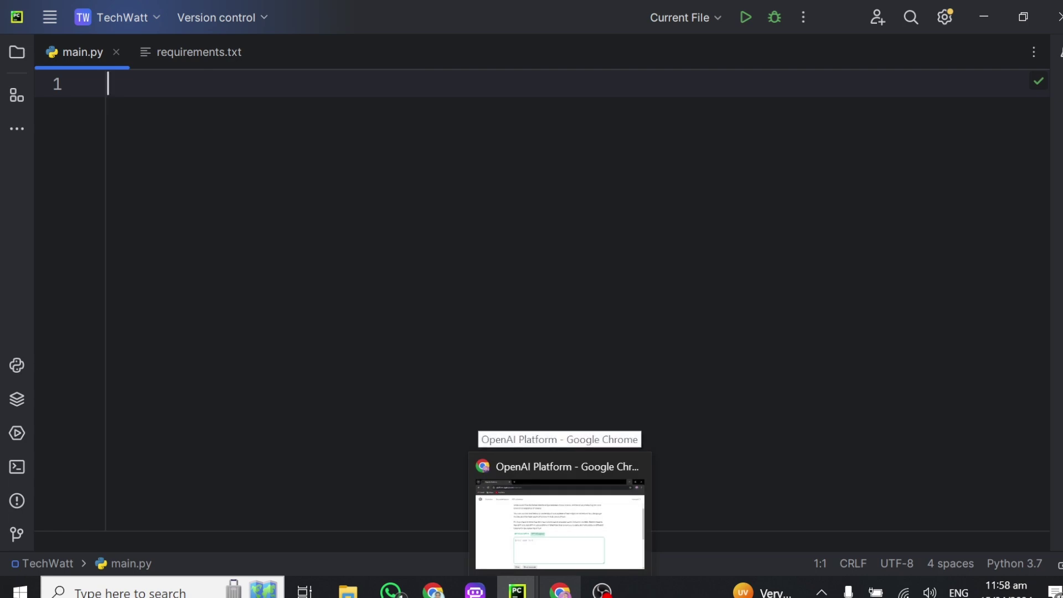
Step: Paste 'With PyTorch Tokenization becomes easy' into the web tokenizer and inspect its 8 tokens
left_click(560, 523)
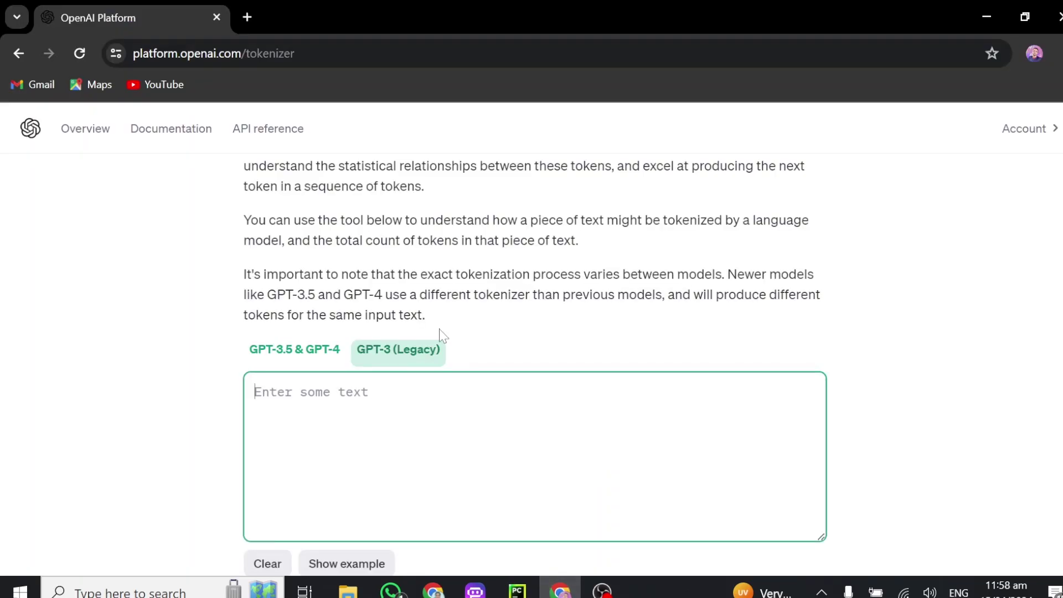
scroll(441, 335, "down", 2)
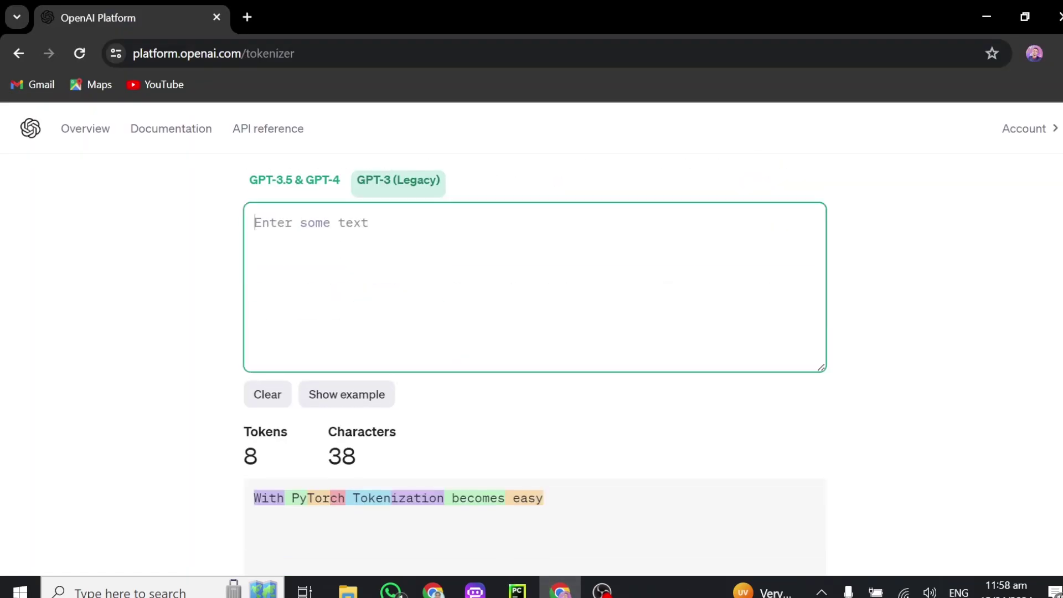
type("With PyTorch Tokenization becomes easy")
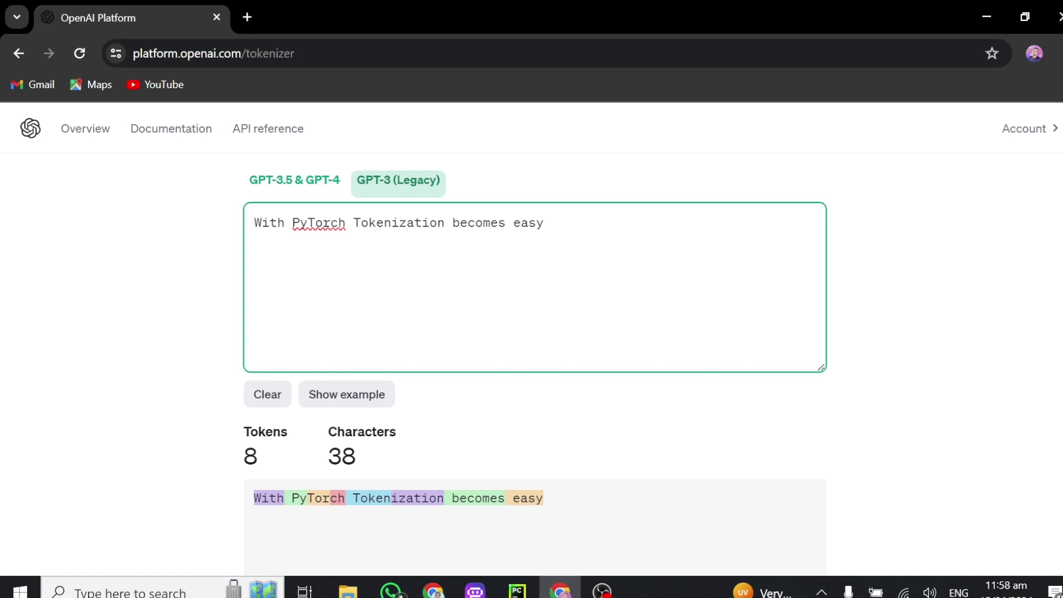
scroll(532, 333, "down", 2)
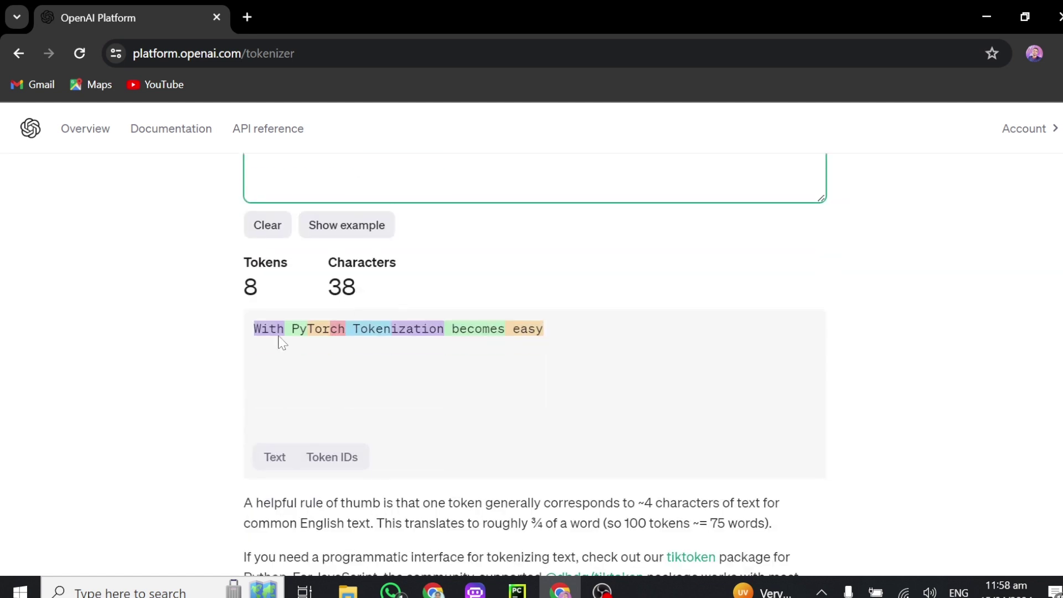
double_click(268, 330)
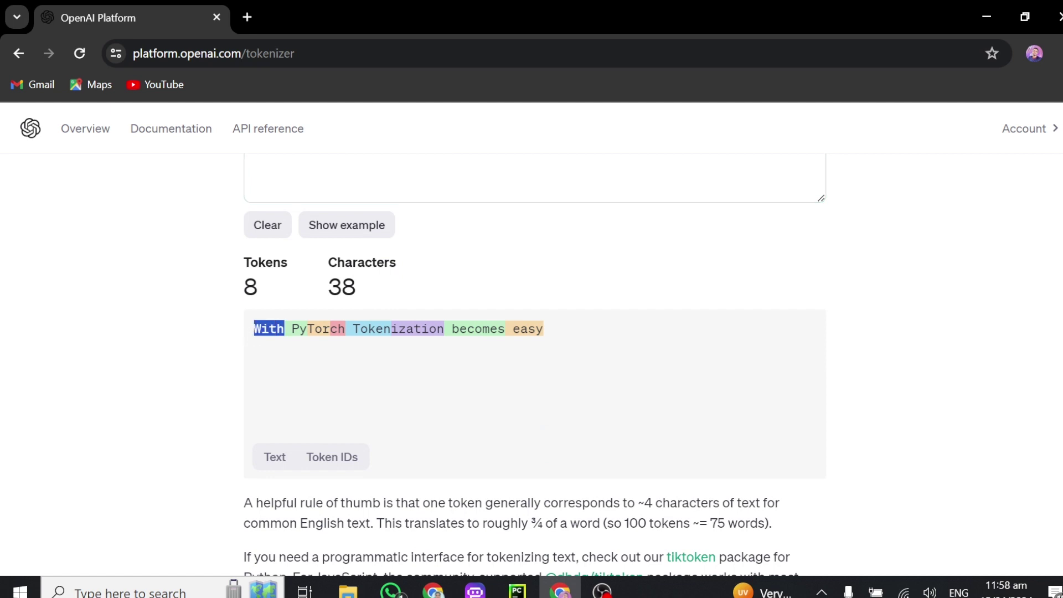
double_click(318, 329)
left_click_drag(352, 329, 445, 329)
left_click(261, 308)
scroll(421, 333, "up", 4)
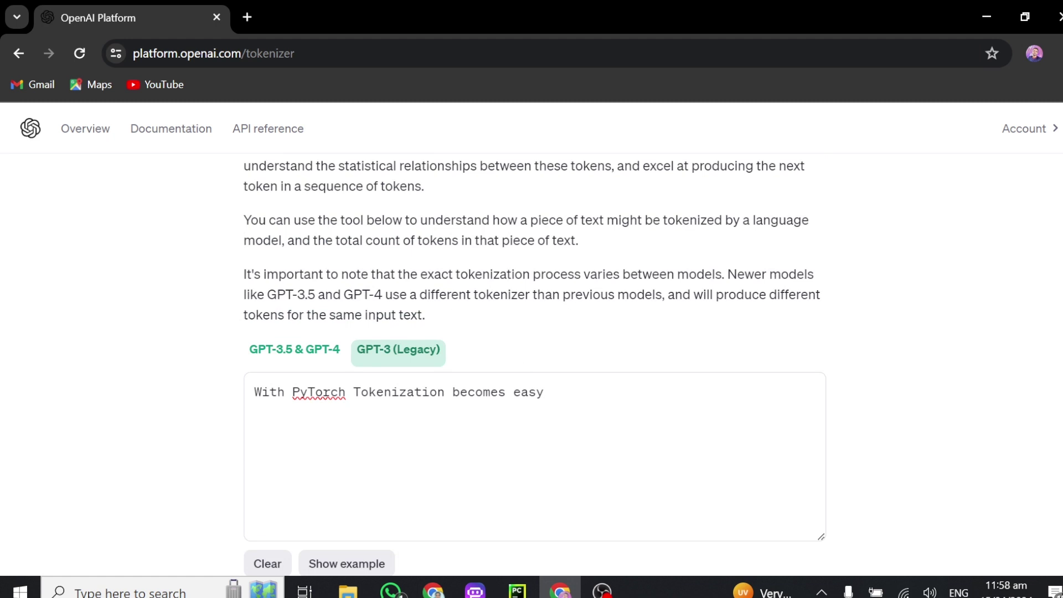
Step: Place the cursor after 'easy' to append ' and everyone can do it'
left_click(544, 392)
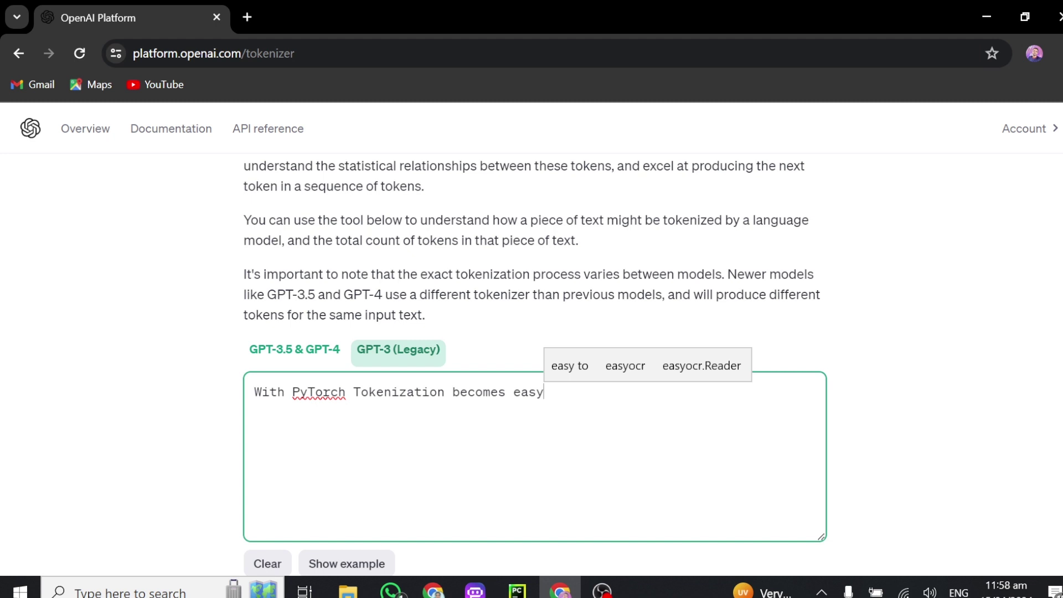
type(" a")
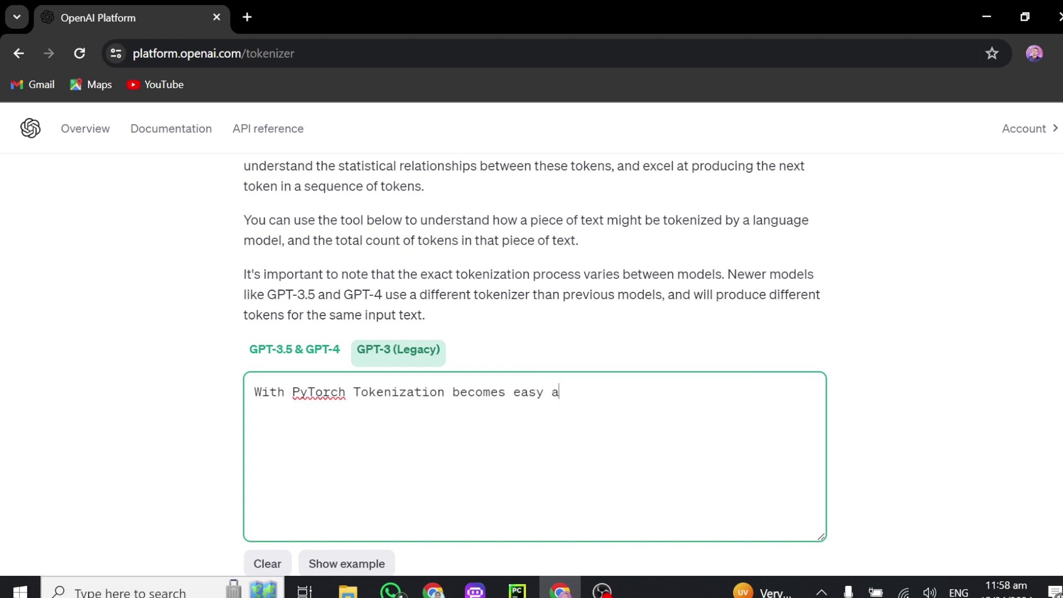
type("nd everyone can ")
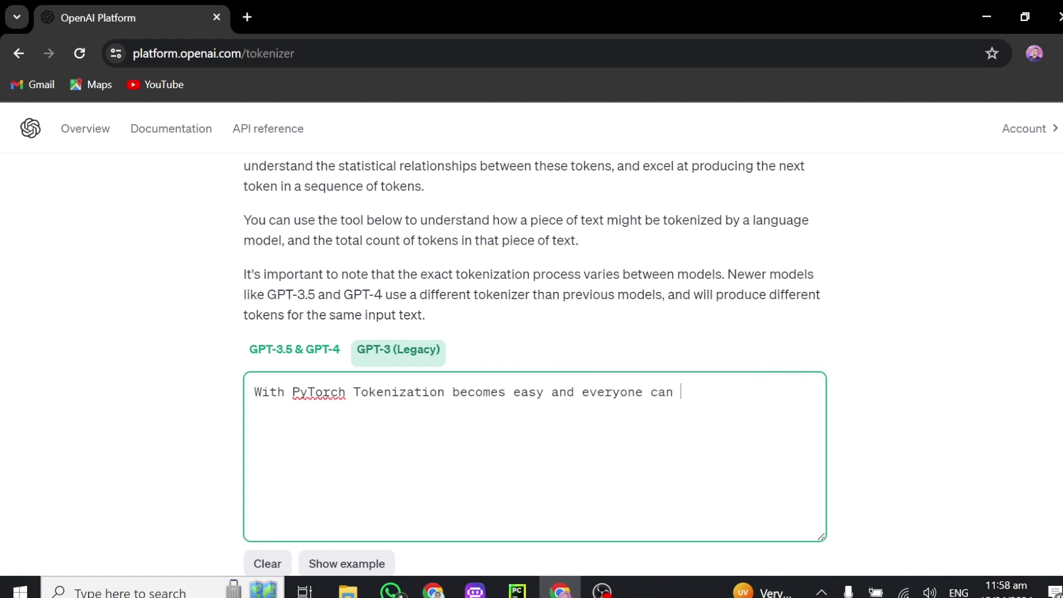
type("do it")
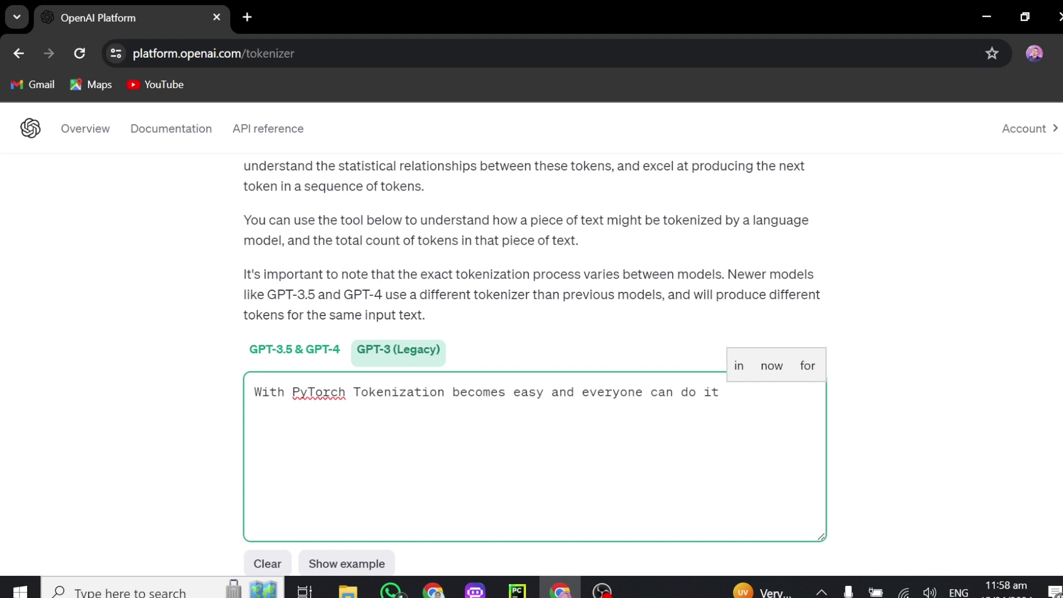
scroll(569, 387, "down", 2)
scroll(791, 365, "down", 2)
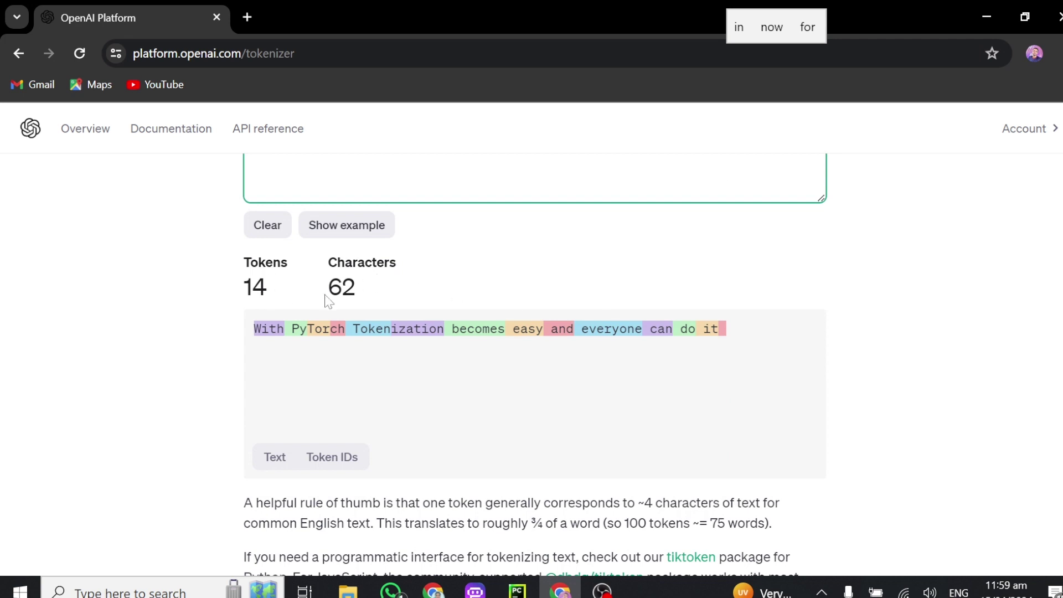
scroll(283, 340, "up", 2)
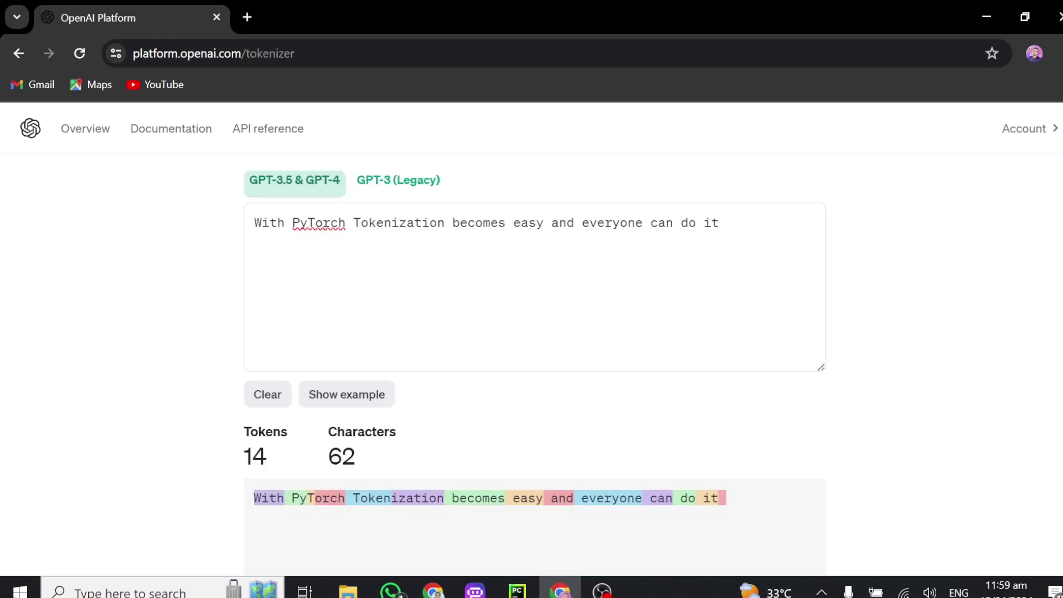
Step: Return to PyCharm, open requirements.txt, and place the caret below the torchtext line
left_click(978, 16)
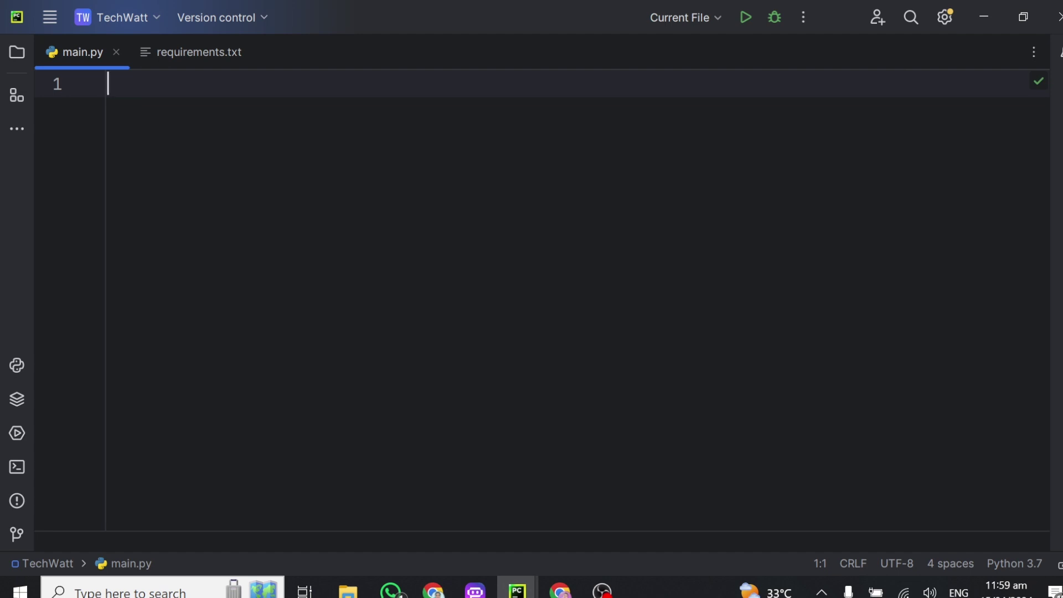
left_click(197, 51)
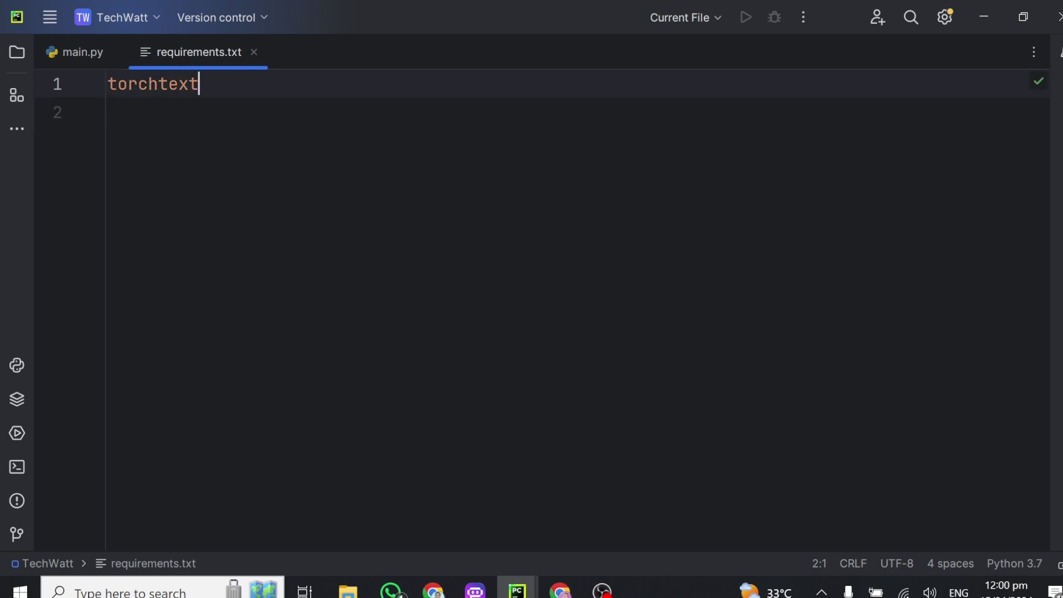
left_click_drag(198, 84, 101, 102)
left_click(100, 101)
Step: Write 'from torchtext.data.utils import get_tokenizer' as main.py's first line, followed by blank lines
left_click(82, 55)
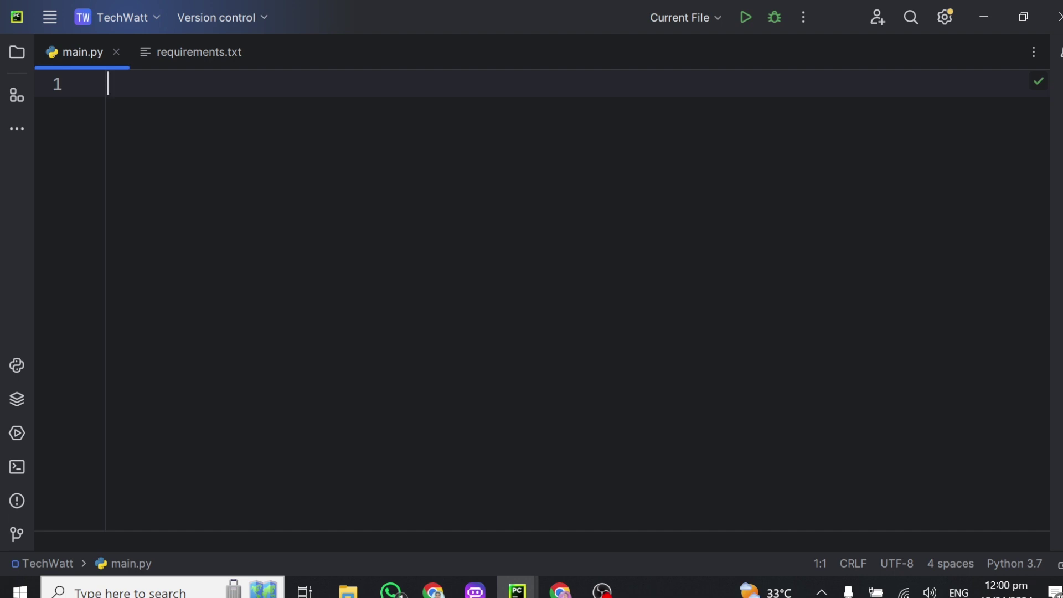
type("from torchtext.data.utils import ")
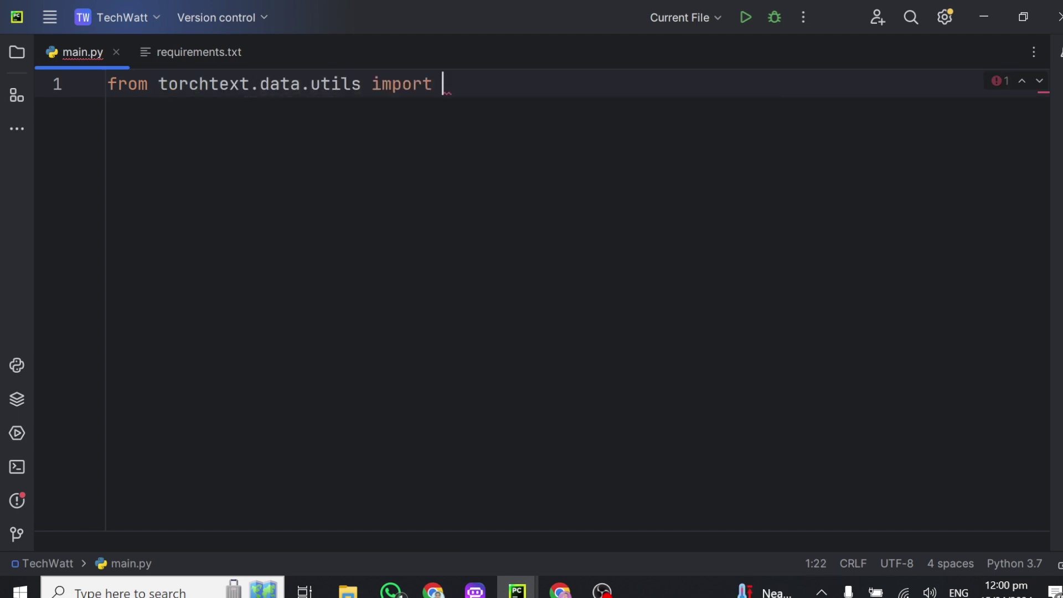
type("ge")
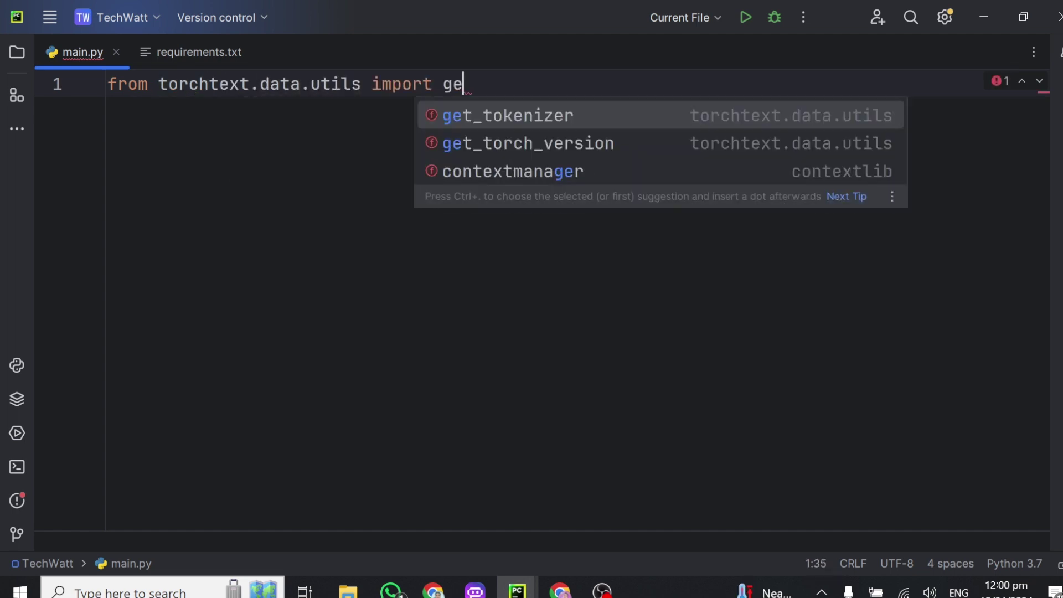
key("Return")
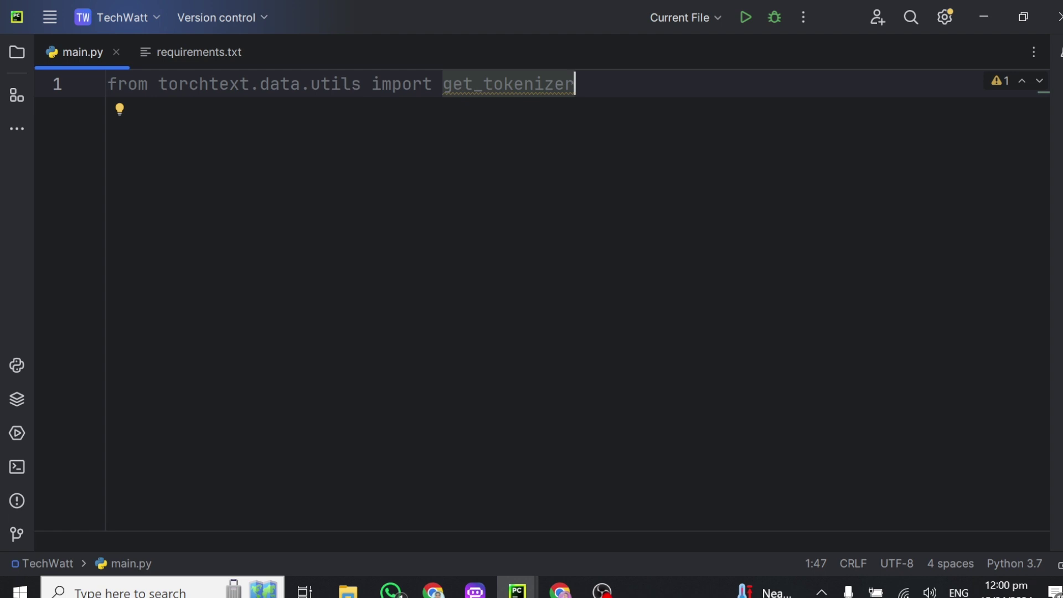
key("Return")
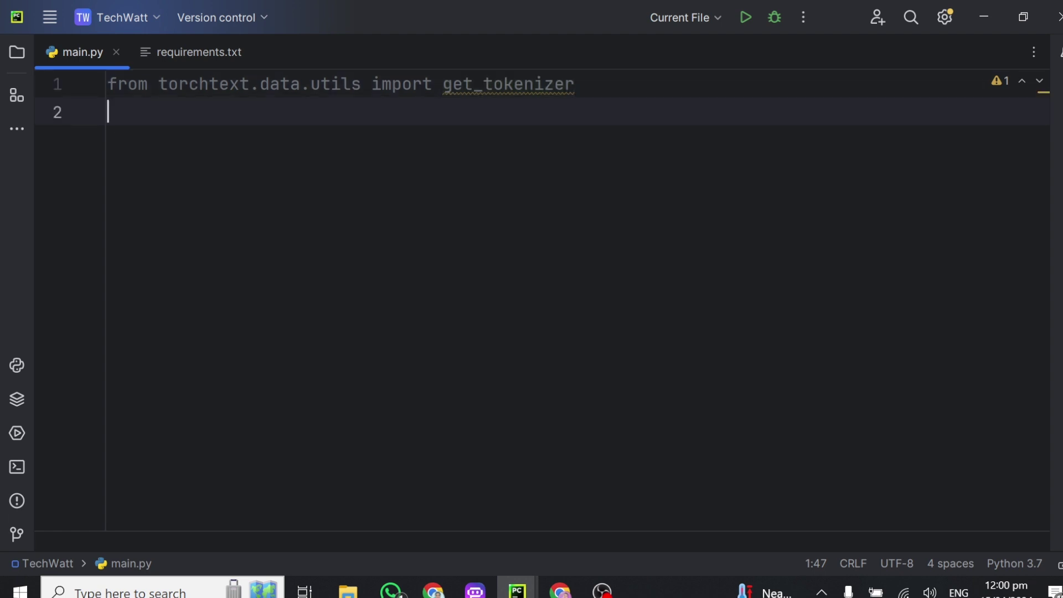
key("Return")
key("Return")
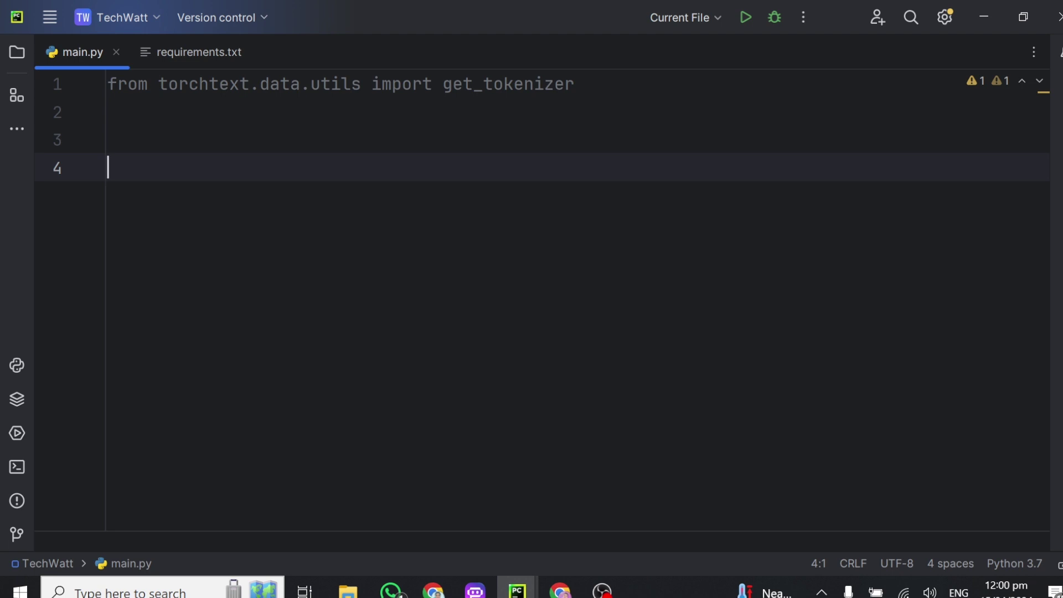
type("text = 'With PyTorch Tokenization becomes easy")
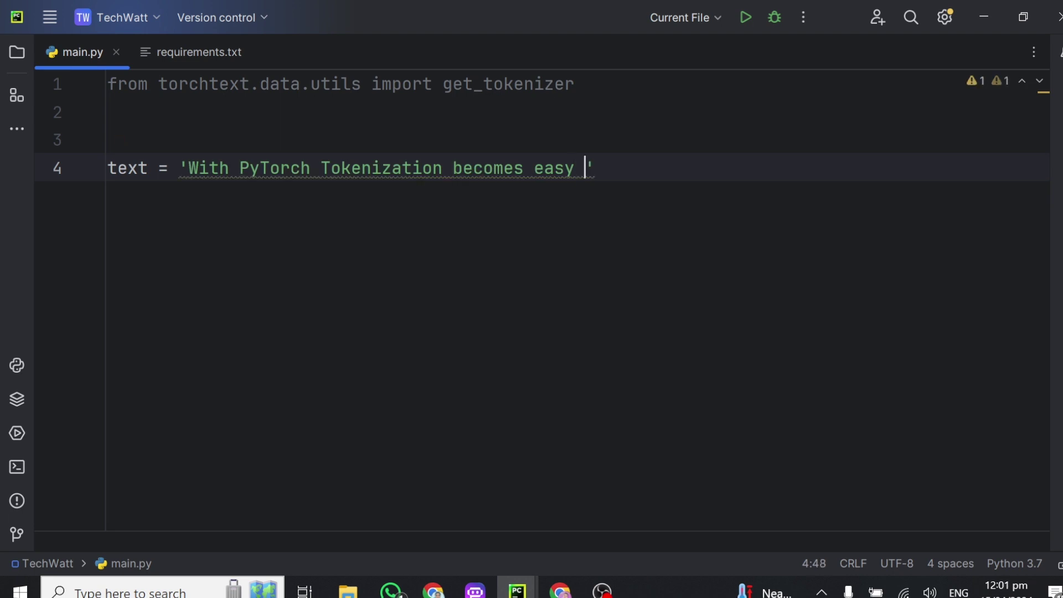
type(" and everyone can do ")
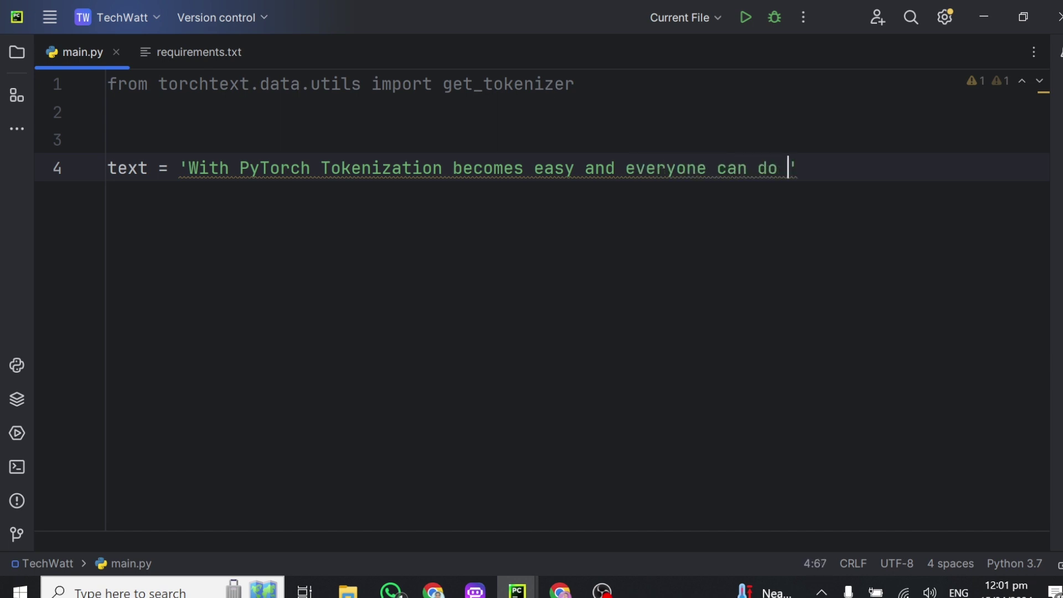
type("it")
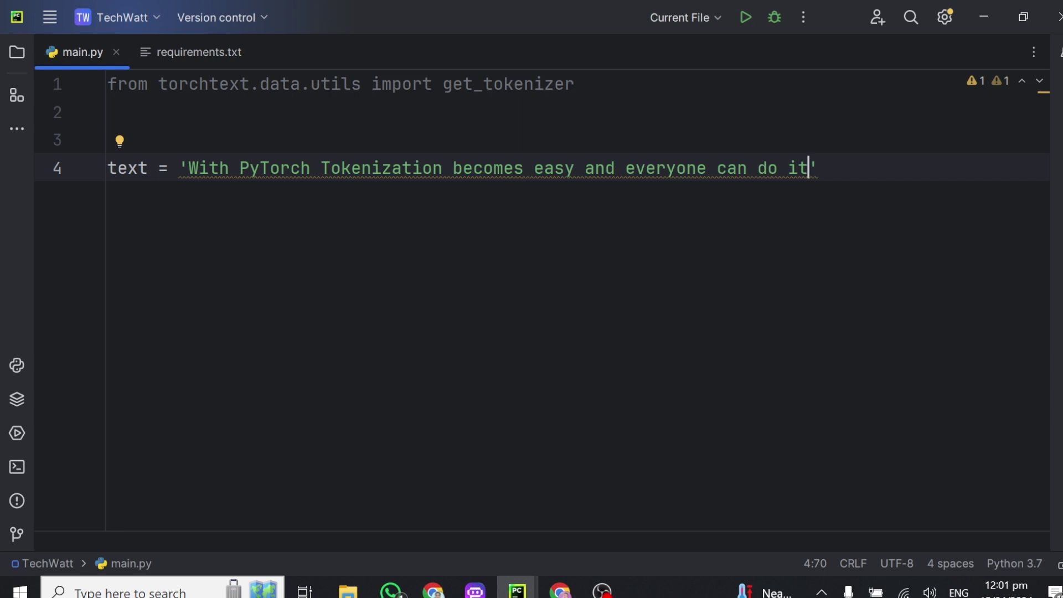
Step: Finish the text = 'With PyTorch ... can do it' line and start a new line
key("Return")
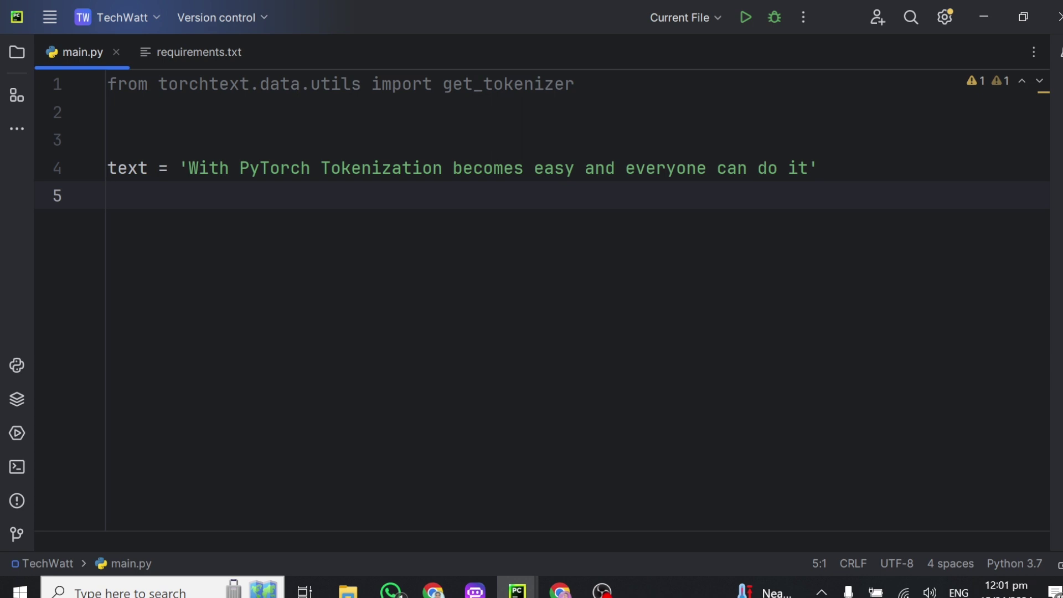
type("ten")
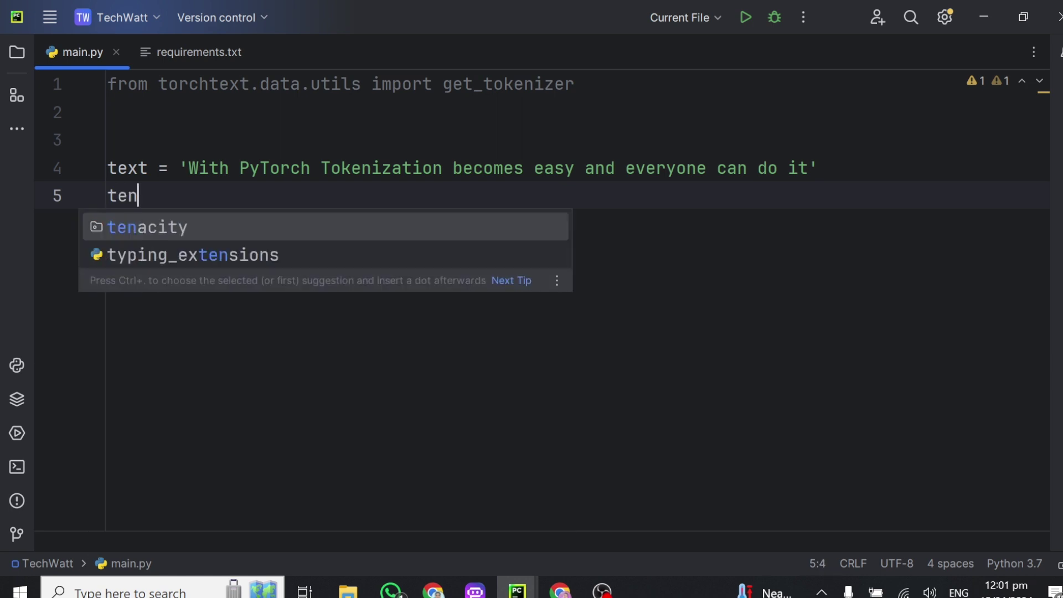
Step: Write tokenizer = get_tokenizer('basic_english'), correcting typos along the way
key("BackSpace")
key("BackSpace")
type("okenizer = ge")
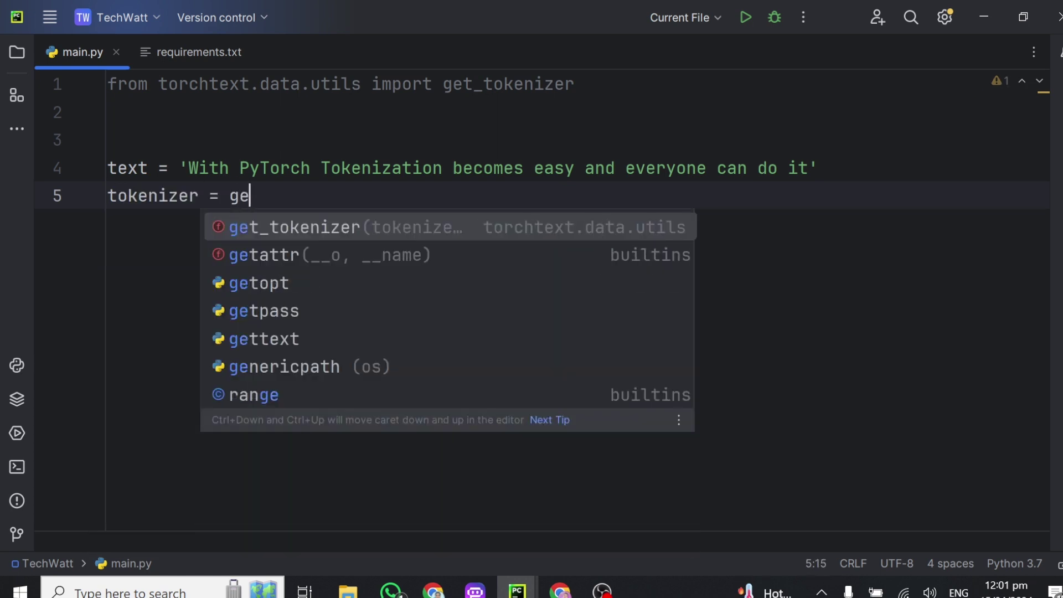
key("Return")
type("'")
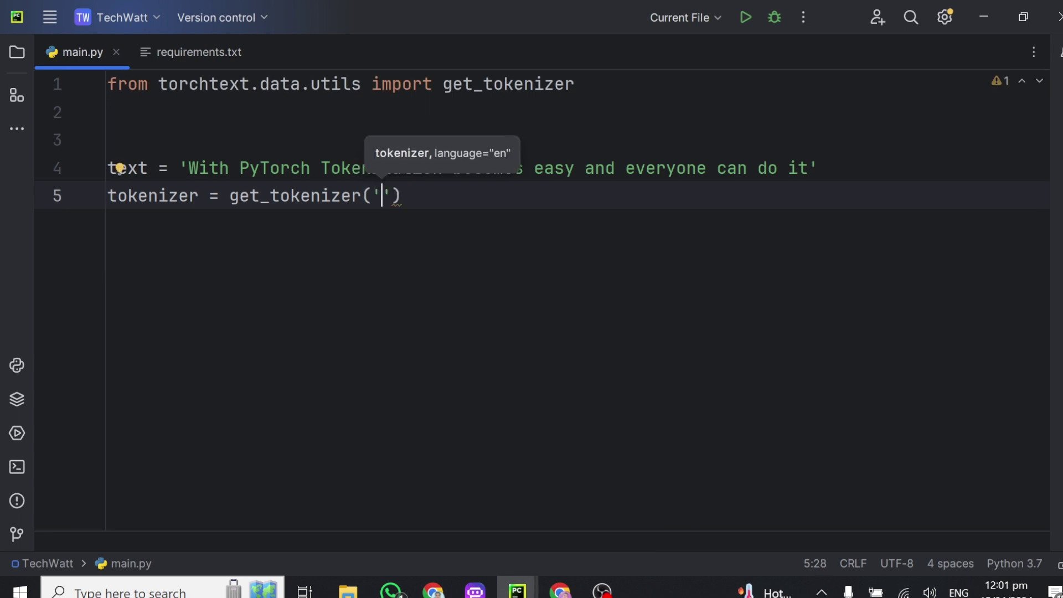
type("basis")
key("BackSpace")
type("c")
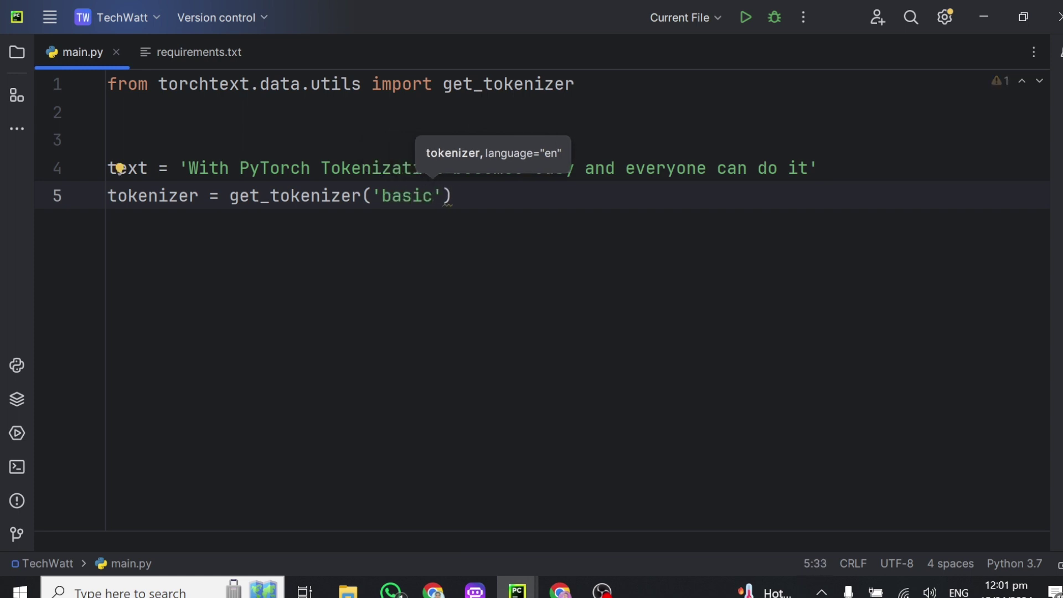
type("_engl")
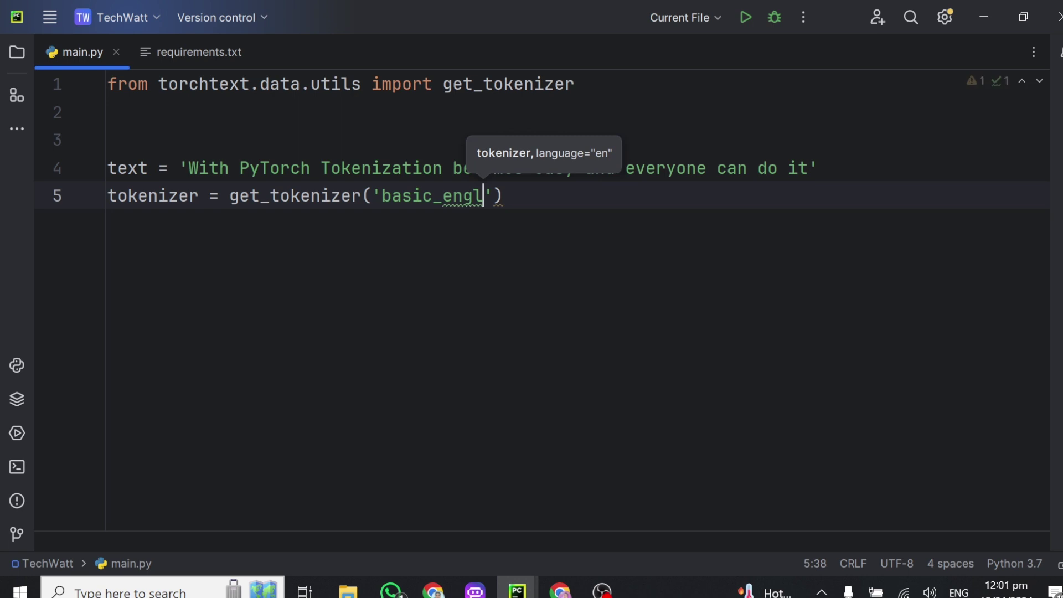
type("ish")
key("End")
Step: Add tokens = tokenizer(text) on the next line
key("Return")
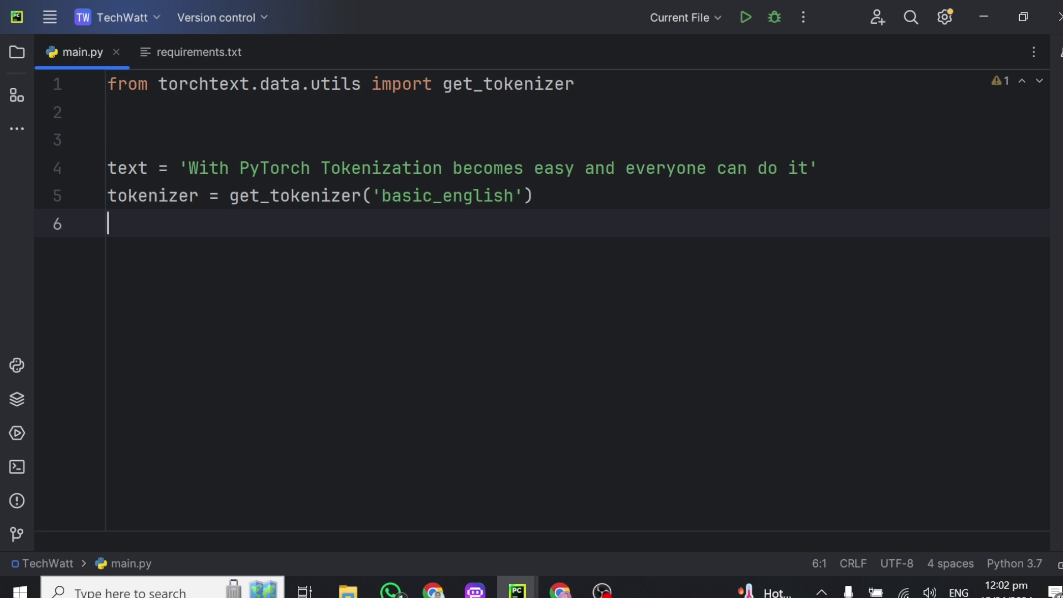
type("tokens")
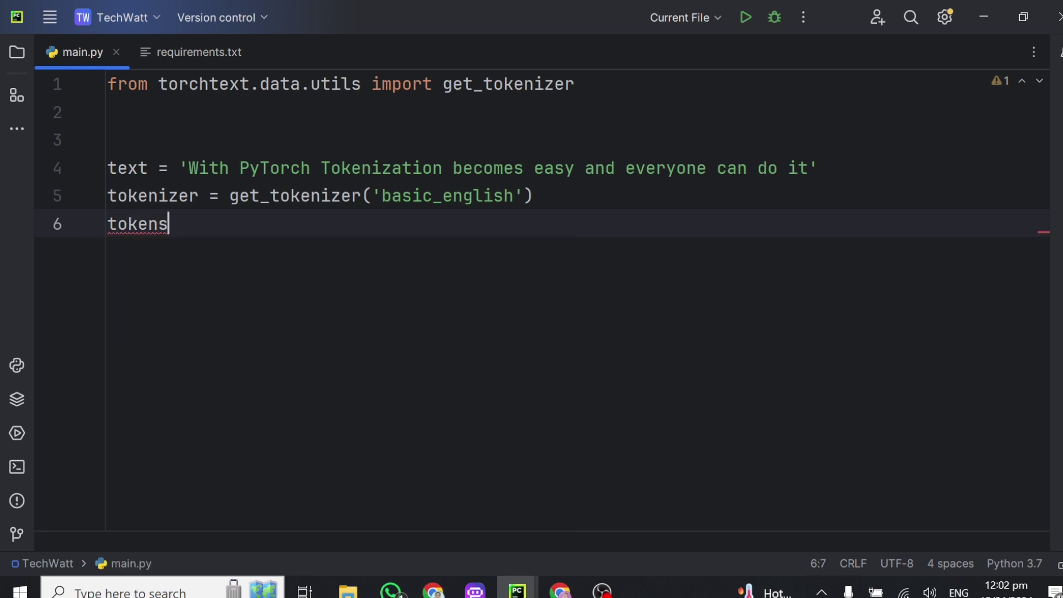
type(" = to")
key("Return")
type("(")
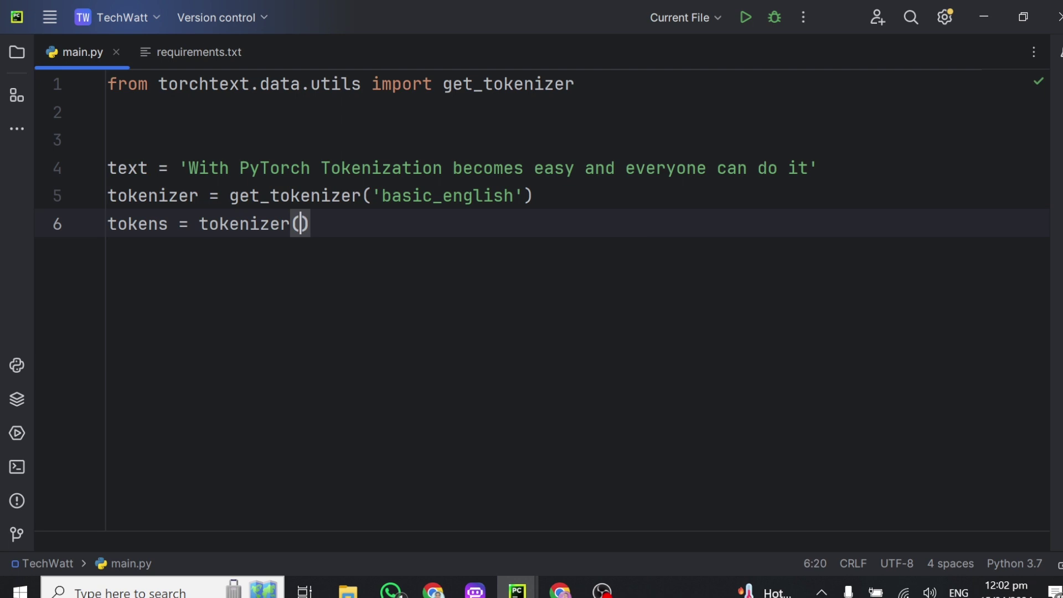
type("tex")
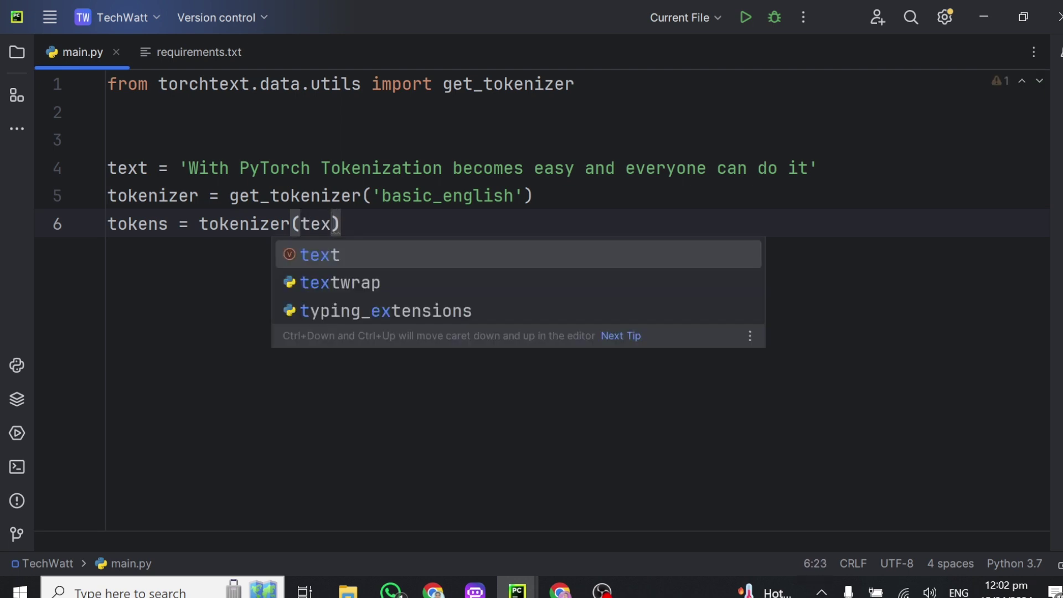
key("Return")
left_click_drag(168, 224, 108, 223)
left_click(353, 223)
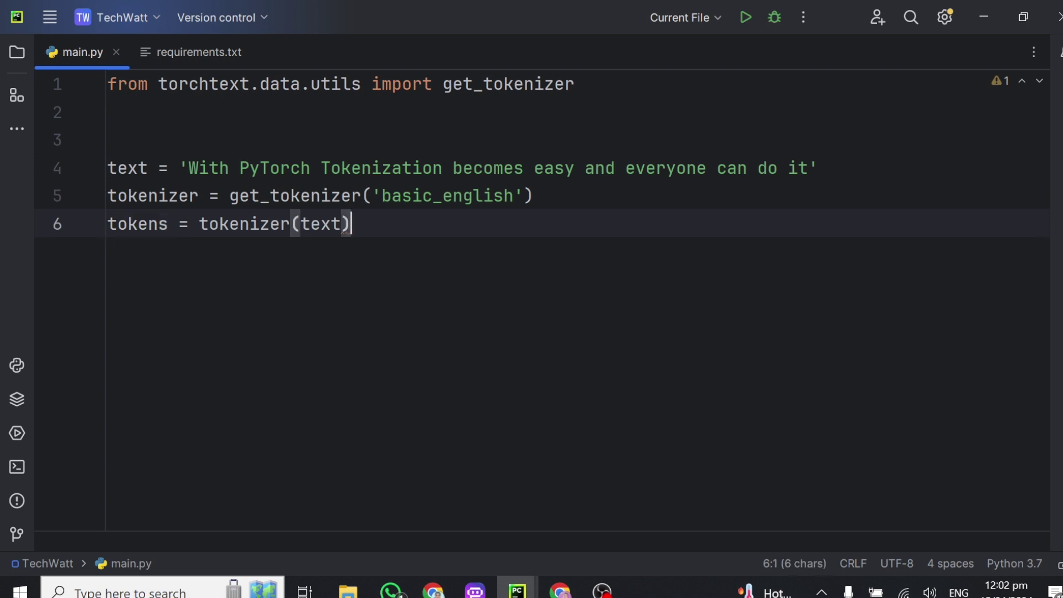
Step: Add print(tokens) on line 7
key("Return")
type("pri")
key("Return")
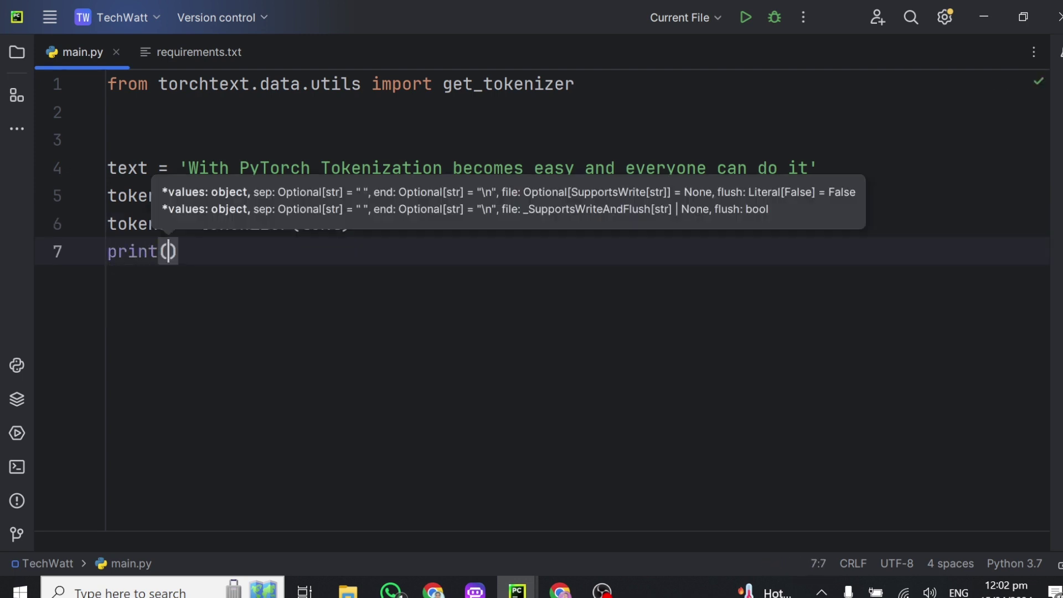
type("tokens")
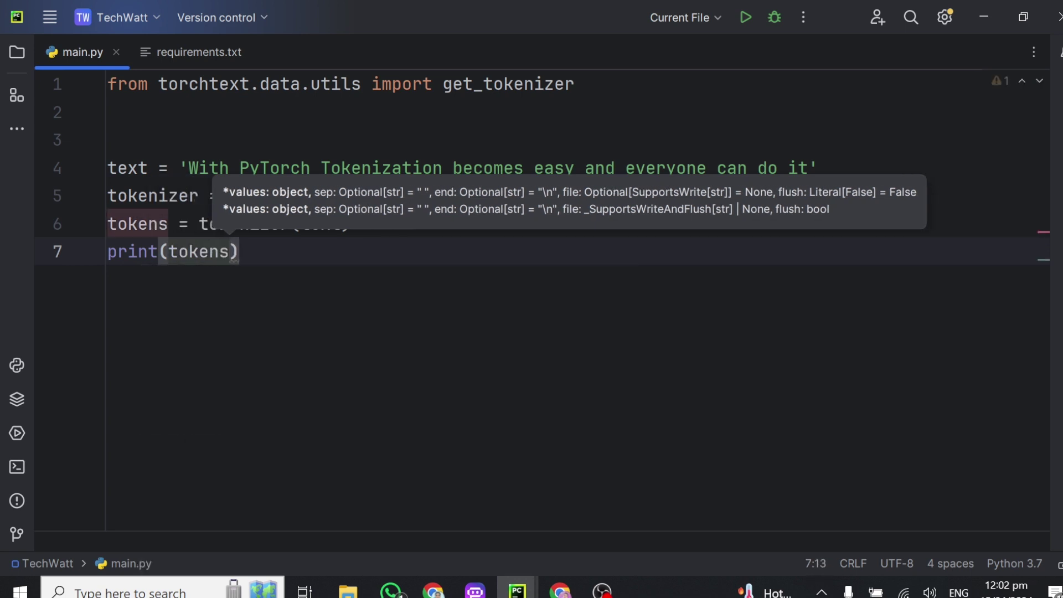
key("Right")
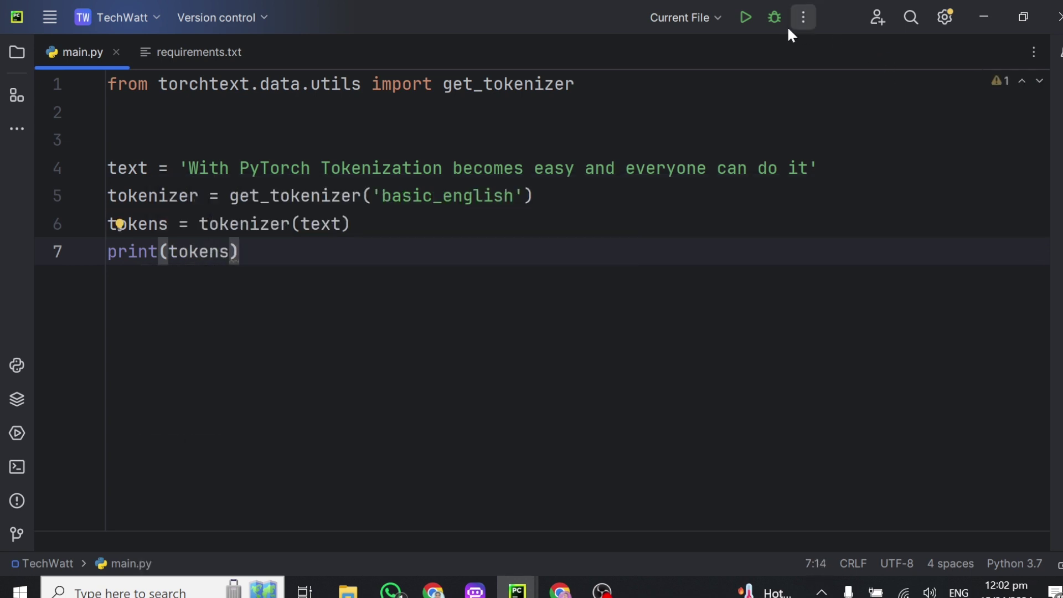
Step: Run main.py and enlarge the Run panel to read ['with', 'pytorch', ... 'it']
left_click(745, 21)
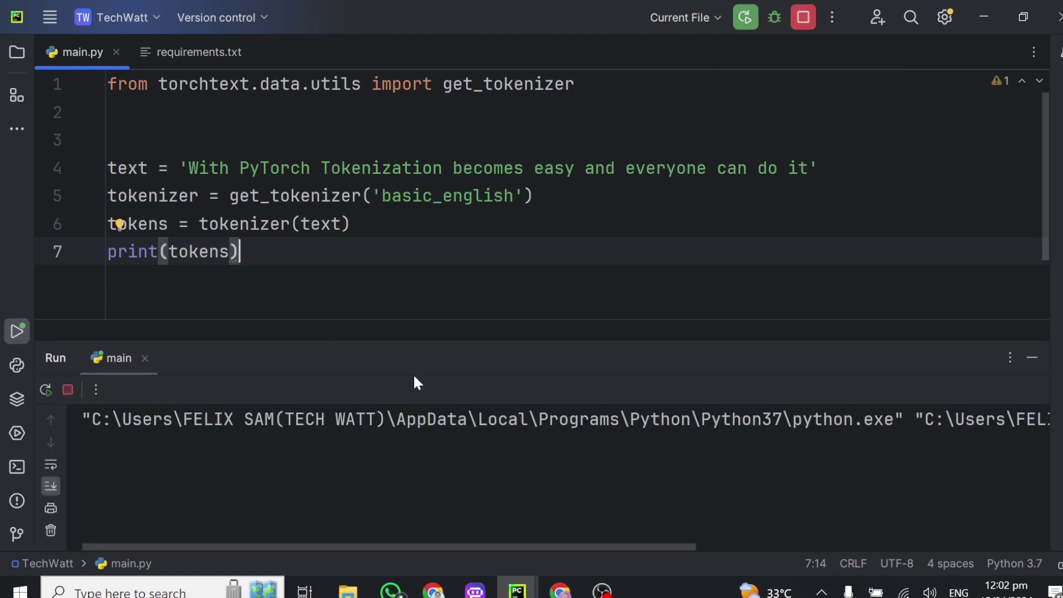
left_click_drag(474, 341, 493, 218)
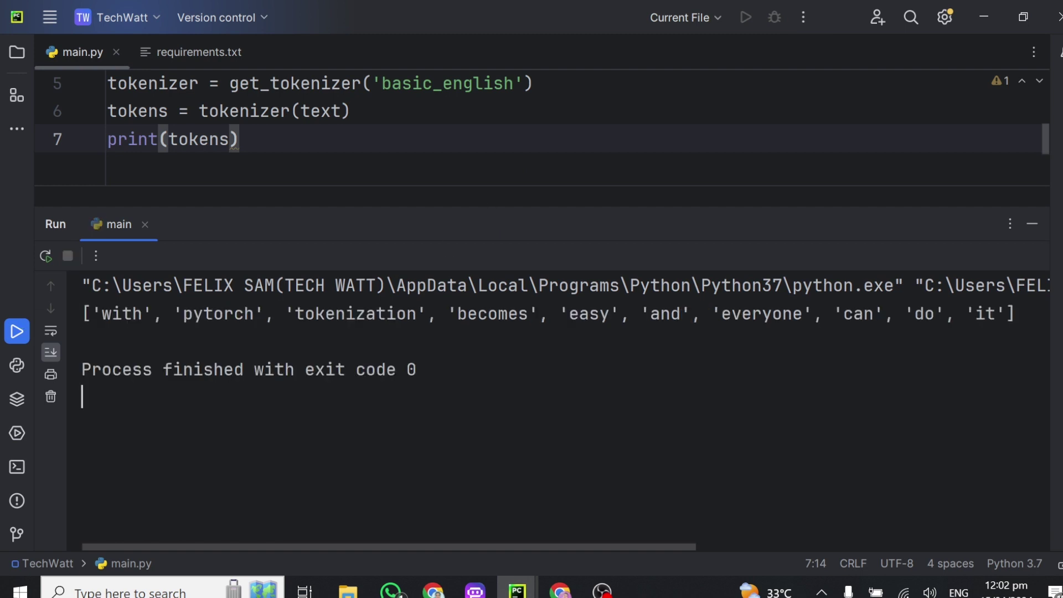
left_click(184, 314)
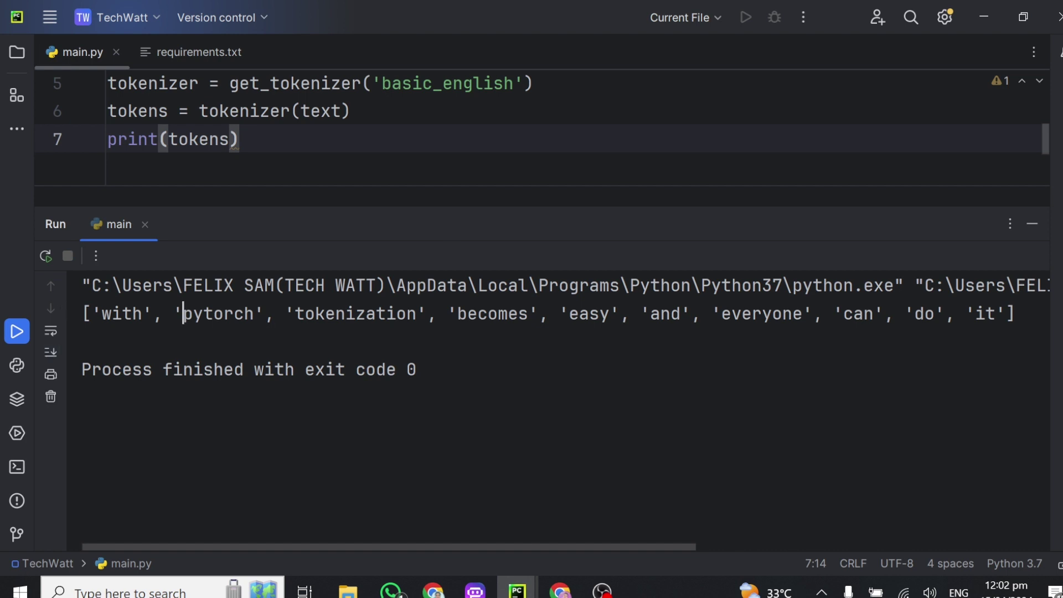